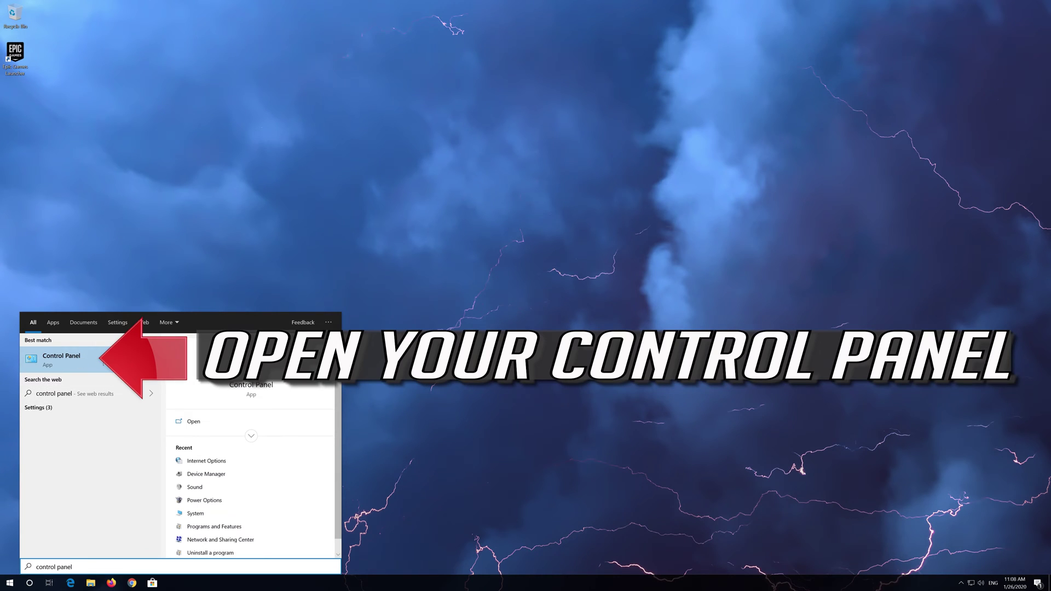
Open Control Panel from the search result and go to the Network and Internet category
{"action": "left_click", "coordinate": [104, 358]}
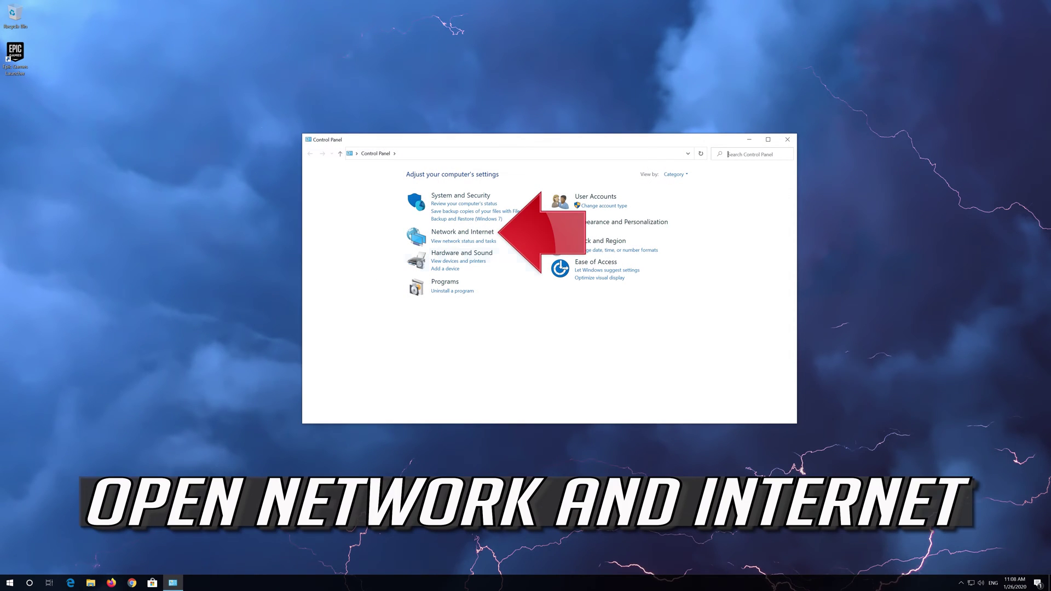
{"action": "left_click", "coordinate": [447, 232]}
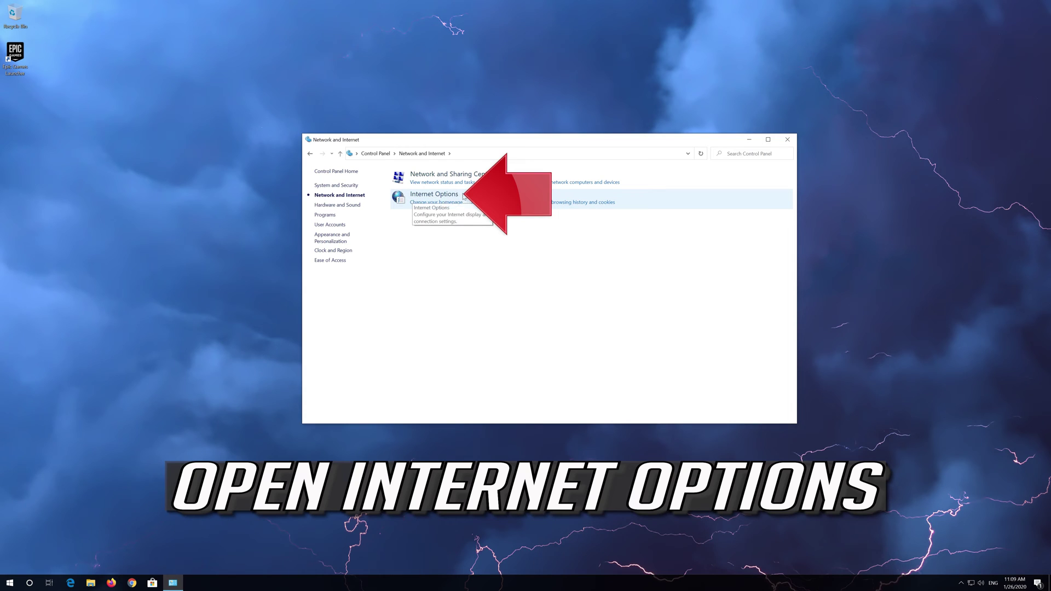
Open Internet Options, centre the Internet Properties dialog, and show its Connections tab
{"action": "left_click", "coordinate": [433, 195]}
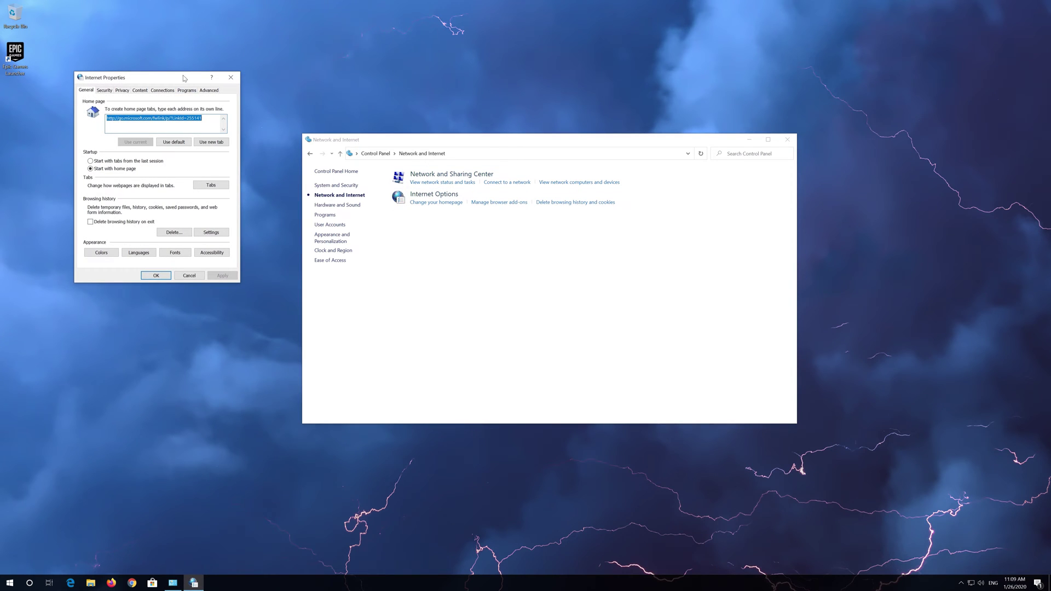
{"action": "left_click_drag", "start_coordinate": [180, 78], "coordinate": [531, 165]}
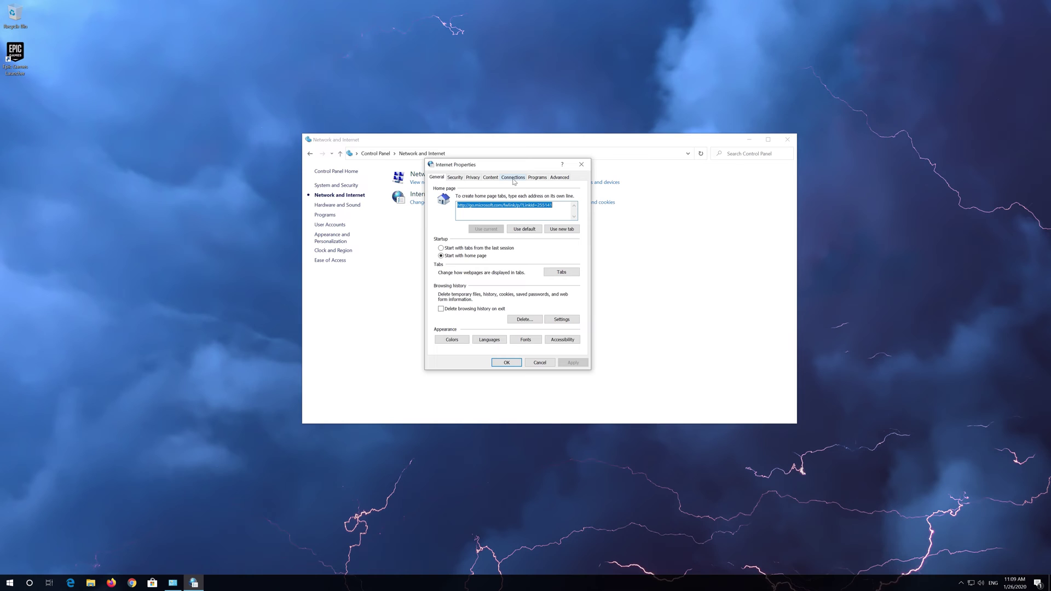
{"action": "left_click", "coordinate": [514, 178]}
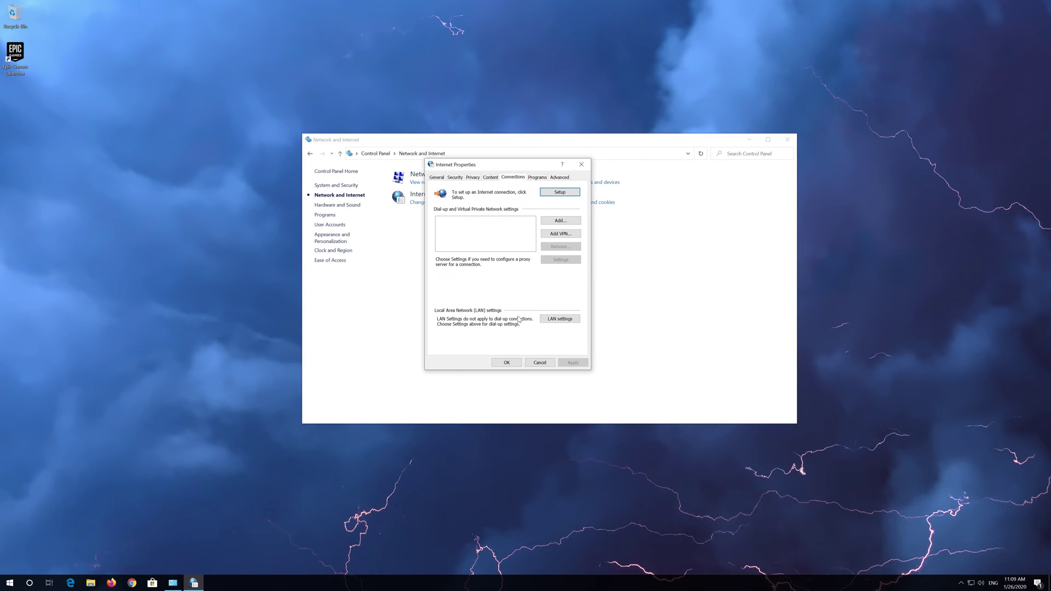
{"action": "left_click", "coordinate": [560, 319]}
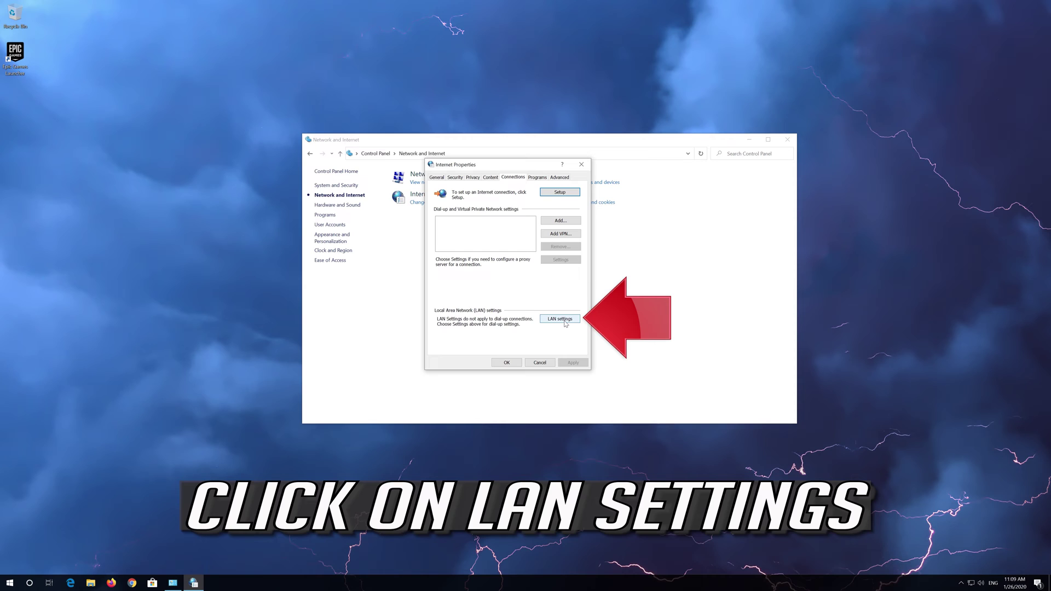
Uncheck 'Use a proxy server for your LAN', confirm both dialogs, and close Control Panel
{"action": "left_click", "coordinate": [565, 323]}
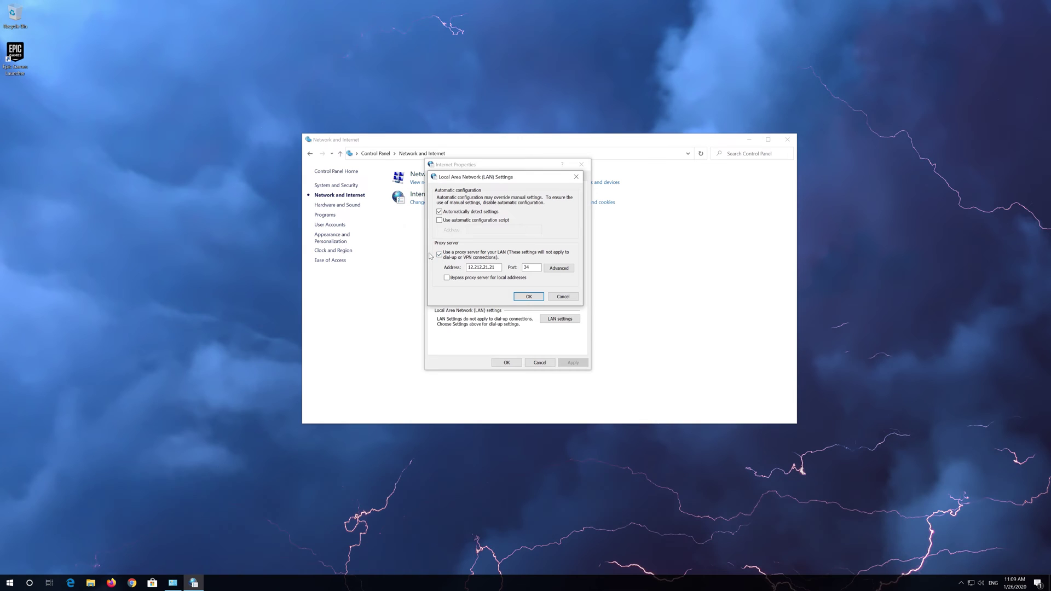
{"action": "left_click", "coordinate": [440, 254]}
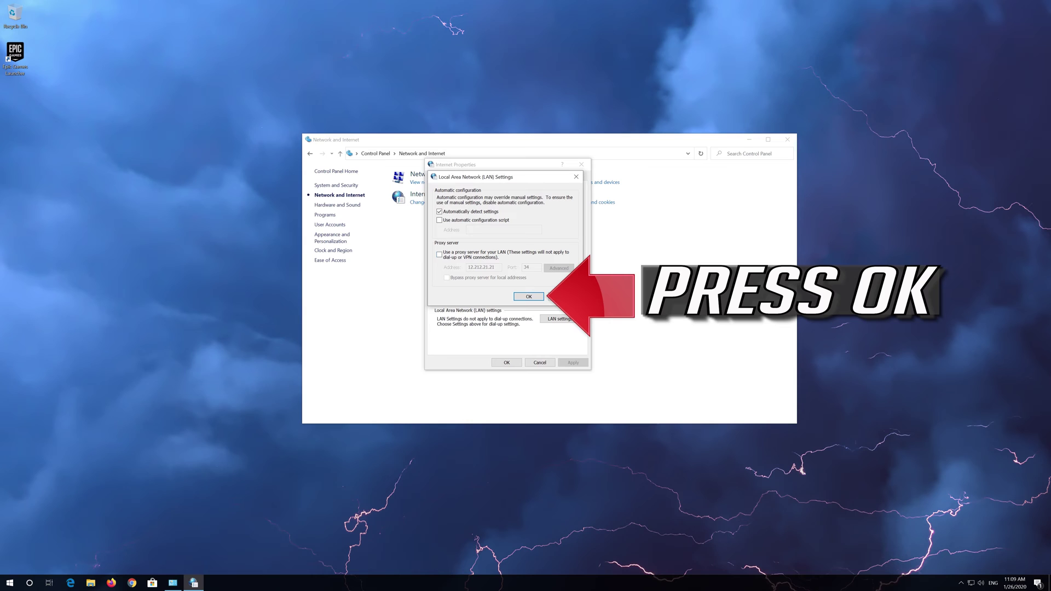
{"action": "left_click", "coordinate": [531, 297]}
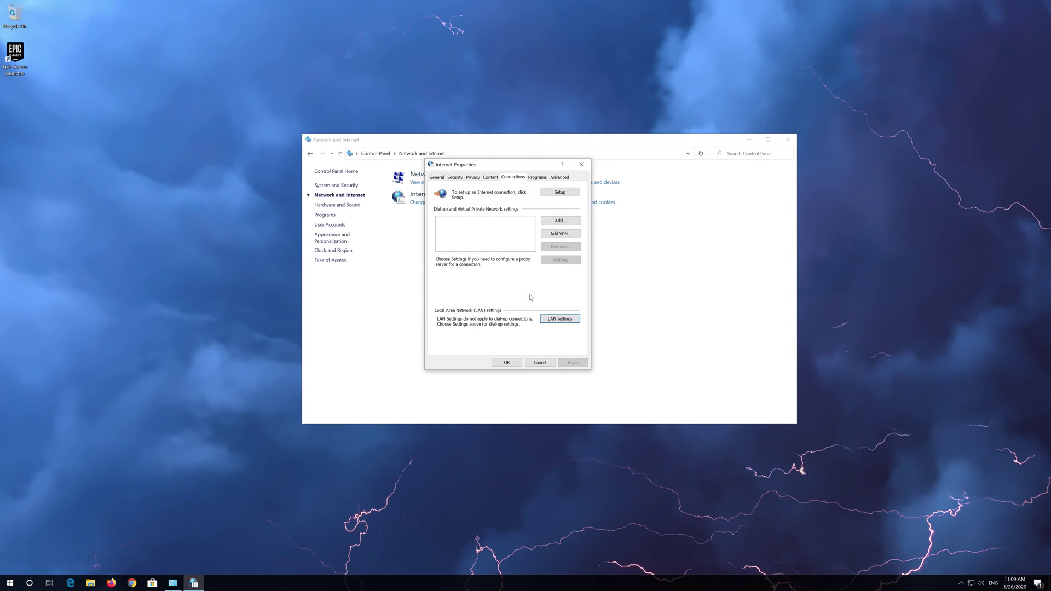
{"action": "left_click", "coordinate": [506, 363]}
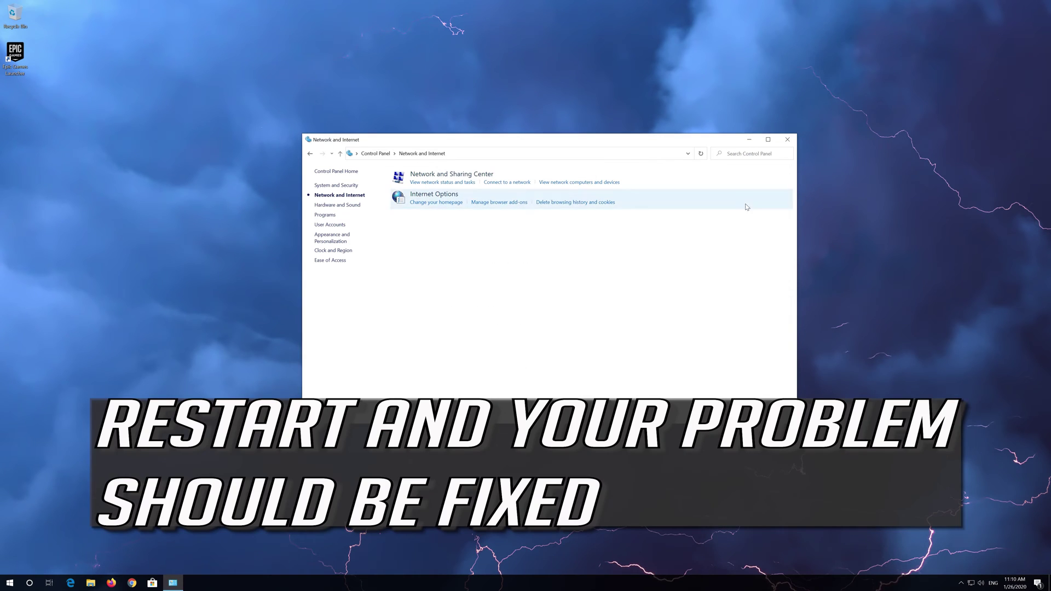
{"action": "left_click", "coordinate": [787, 140]}
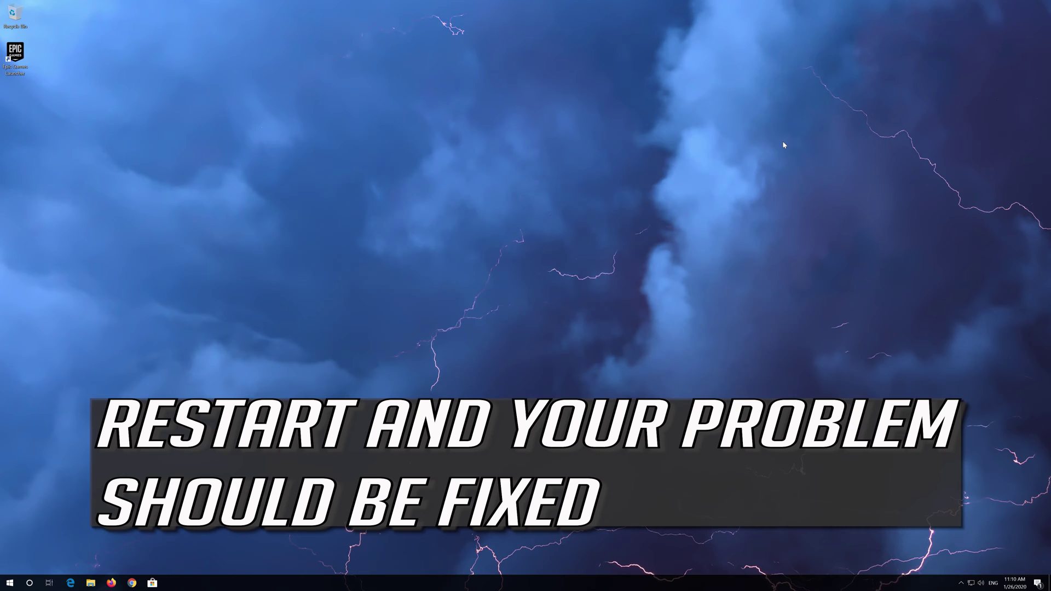
Bring up the Start menu from the desktop
{"action": "left_click", "coordinate": [10, 583]}
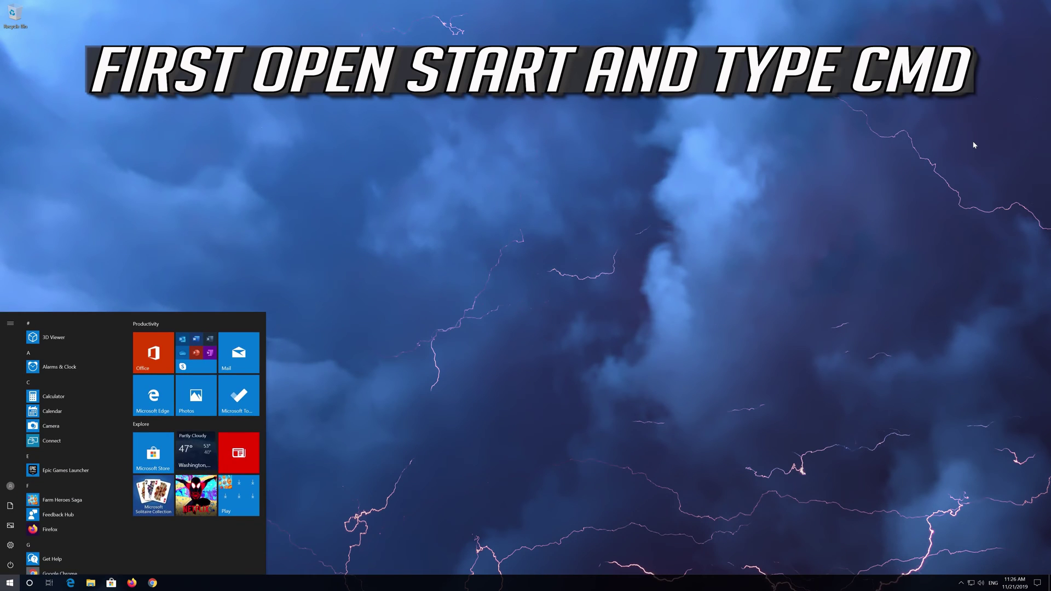
{"action": "type", "text": "cmd"}
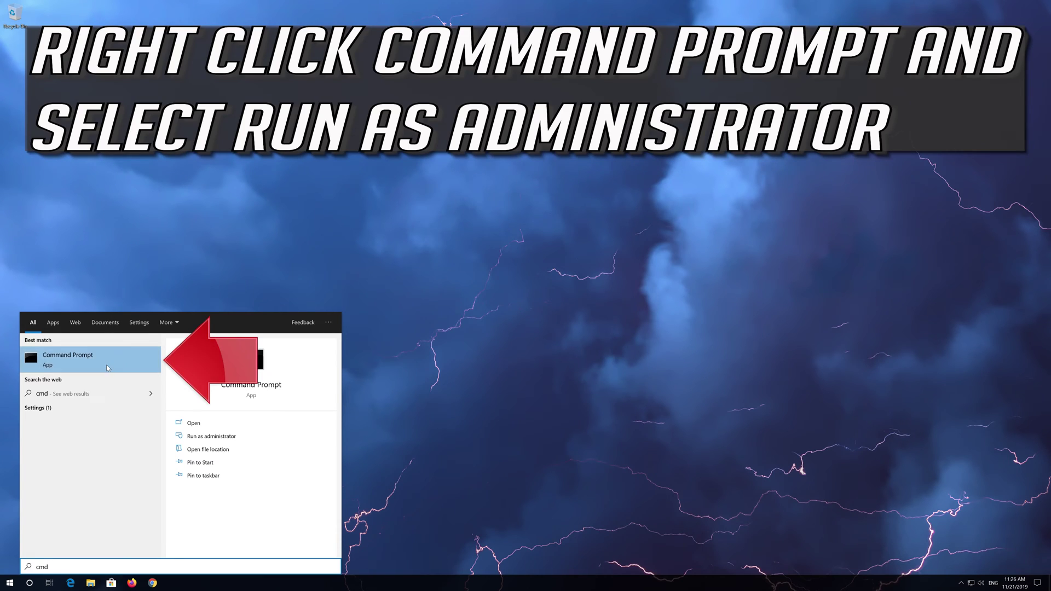
Run Command Prompt as administrator and accept the UAC elevation prompt
{"action": "right_click", "coordinate": [106, 365]}
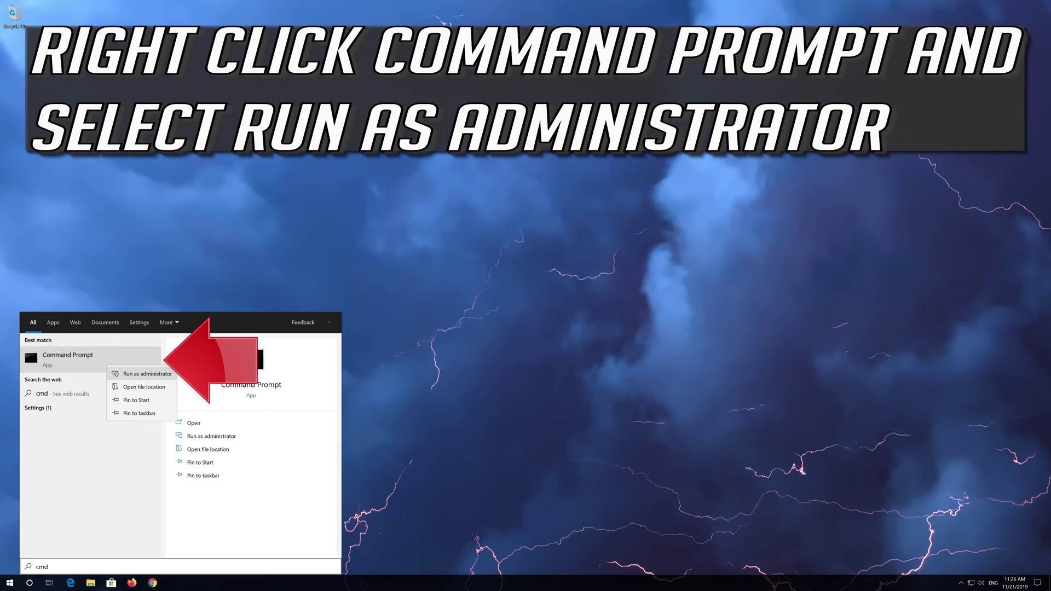
{"action": "left_click", "coordinate": [167, 375]}
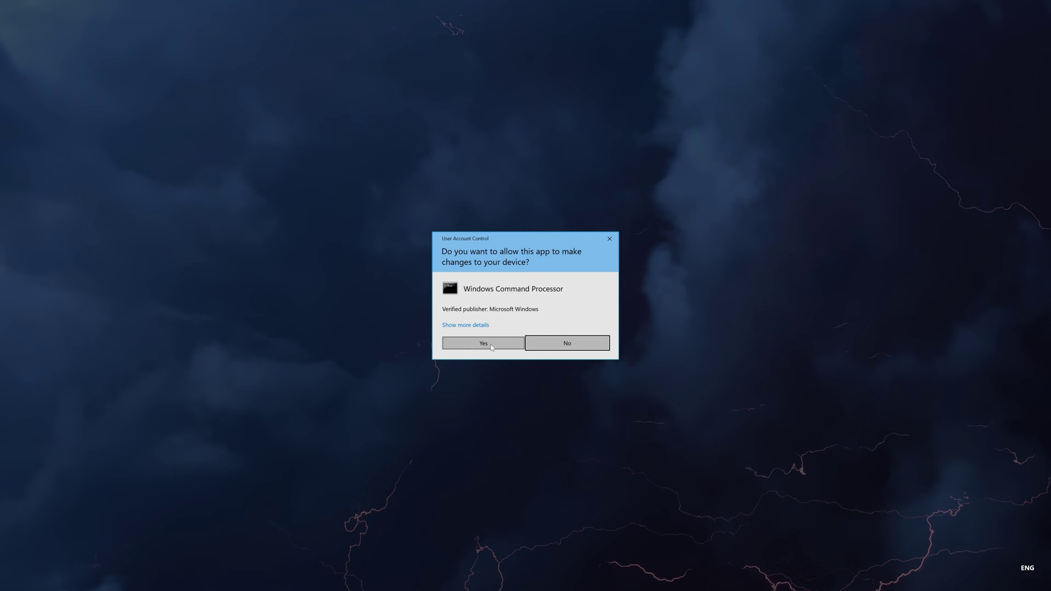
{"action": "left_click", "coordinate": [491, 346]}
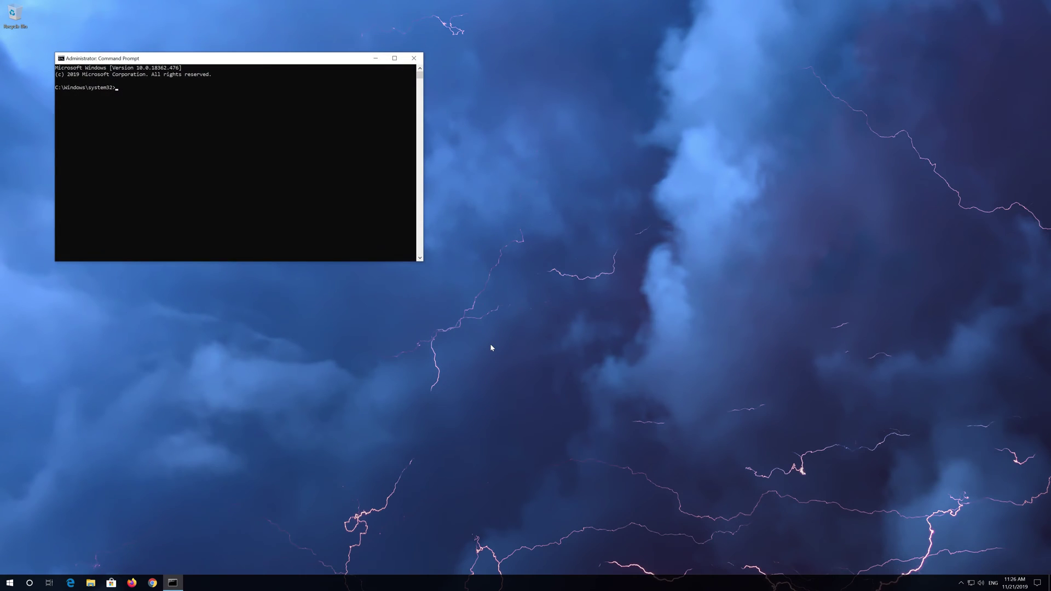
Centre and slightly enlarge the admin console for the 'netsh int ip reset C:\resetlog.txt' command
{"action": "left_click_drag", "start_coordinate": [319, 58], "coordinate": [562, 172]}
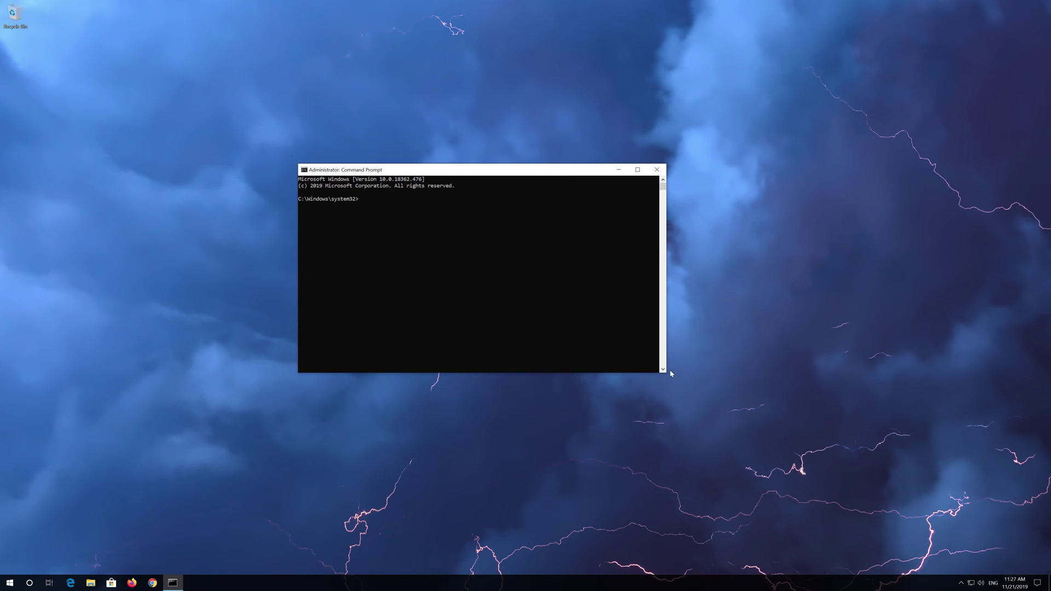
{"action": "left_click_drag", "start_coordinate": [664, 371], "coordinate": [726, 394]}
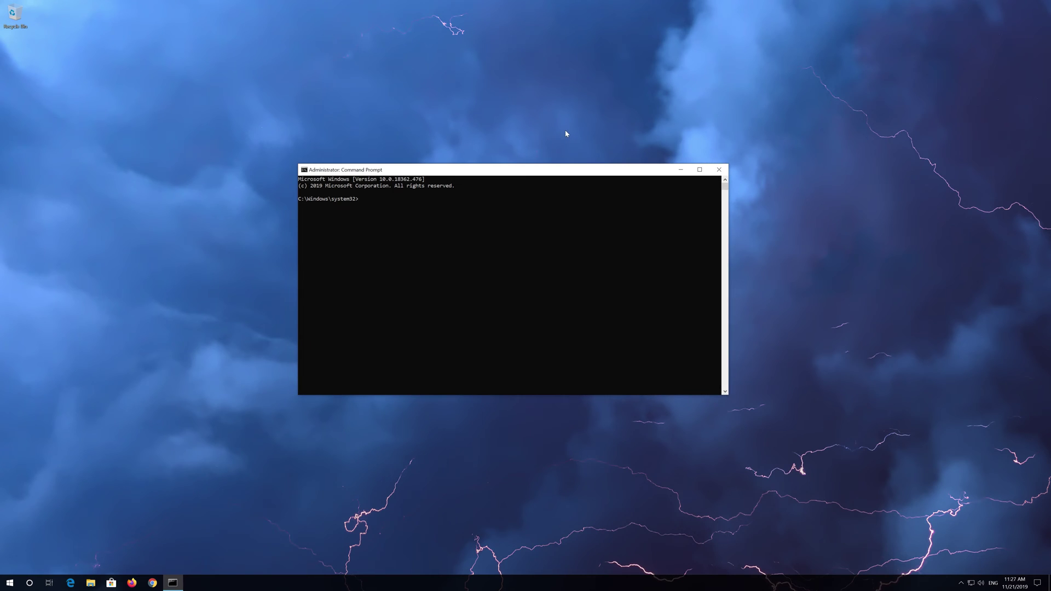
{"action": "left_click_drag", "start_coordinate": [577, 171], "coordinate": [587, 160]}
{"action": "type", "text": "netsh int ip r"}
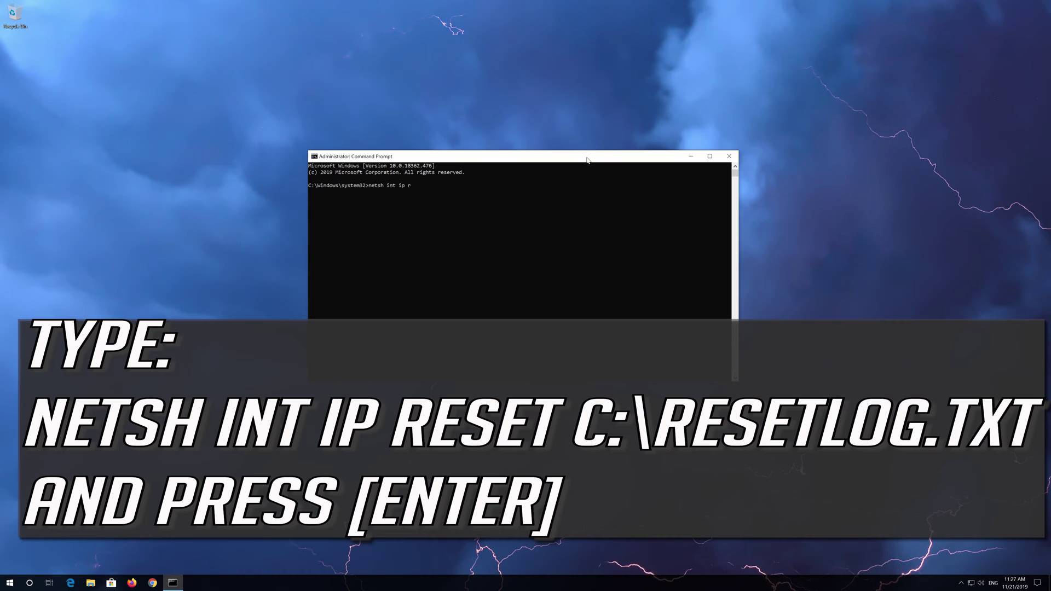
{"action": "type", "text": "eset C:\\"}
{"action": "type", "text": "resetlog.txt"}
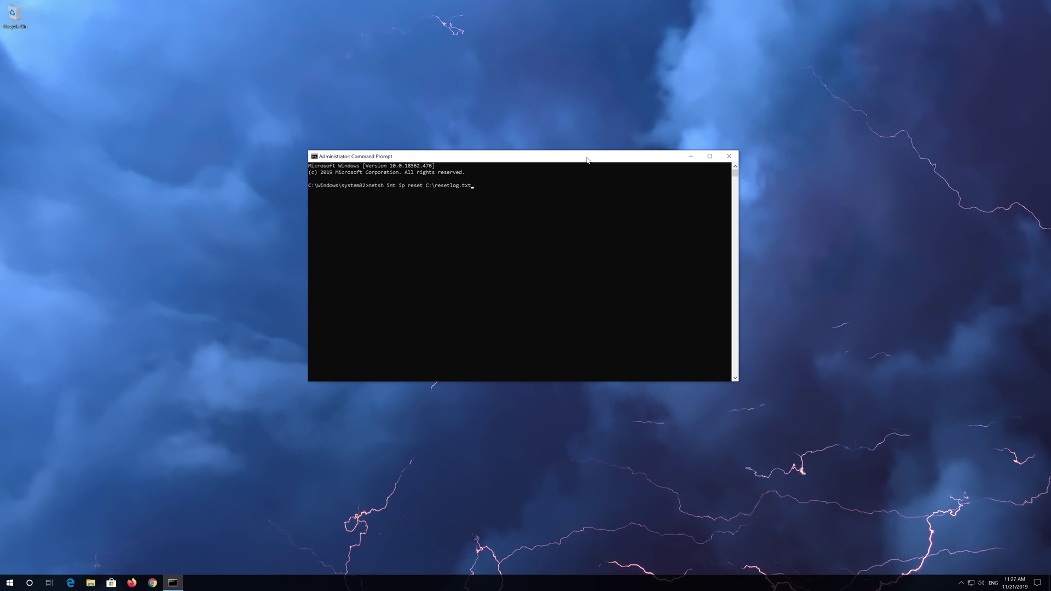
Run the IP reset, 'netsh winsock reset' and 'ipconfig /flushdns', then exit the console
{"action": "key", "text": "Return"}
{"action": "type", "text": "netsh winsock reset"}
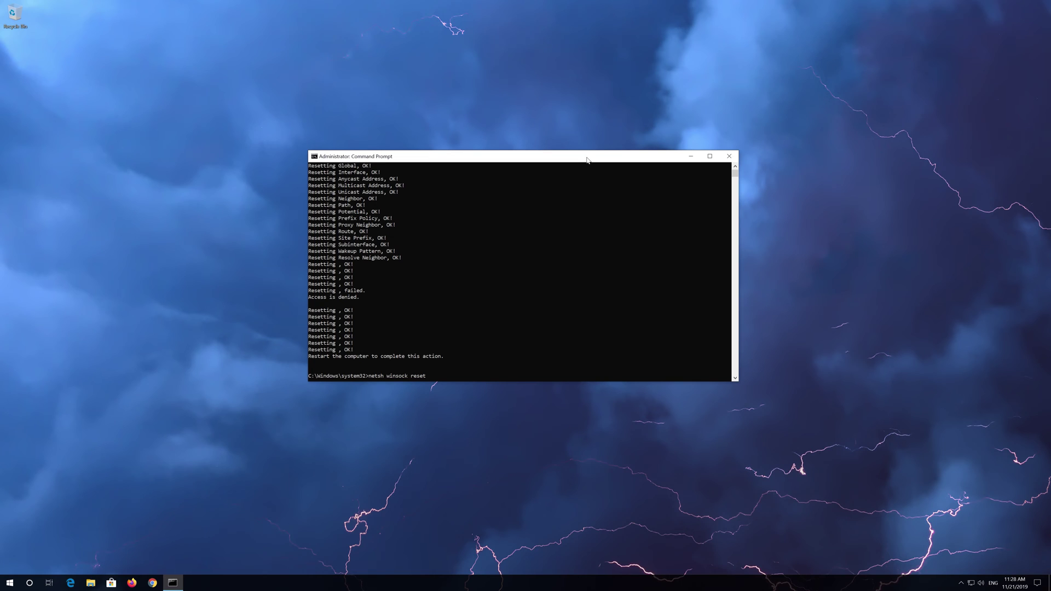
{"action": "key", "text": "Return"}
{"action": "type", "text": "ipconfig /flushdns"}
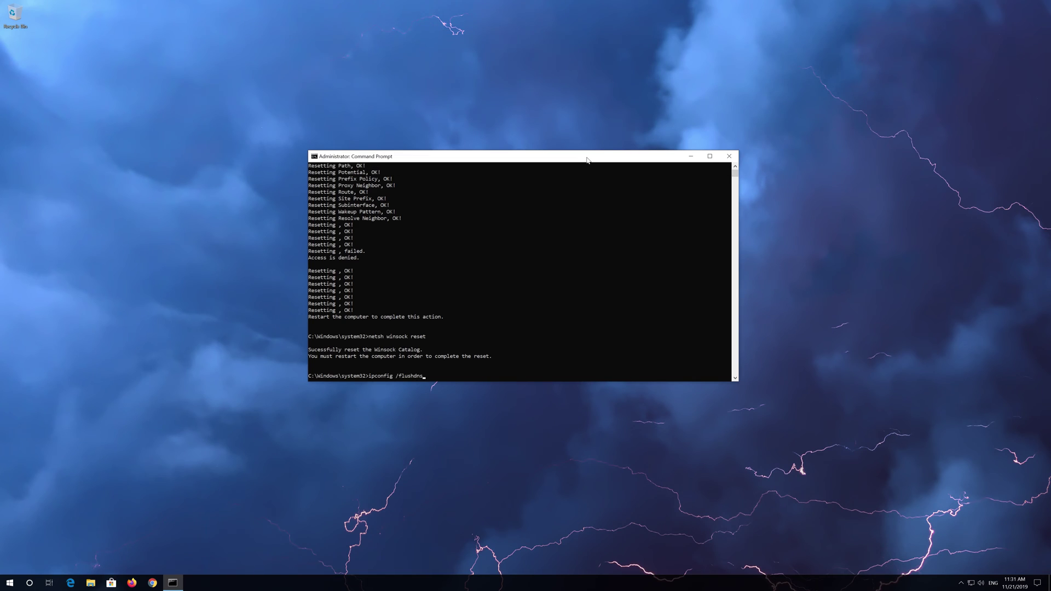
{"action": "key", "text": "Return"}
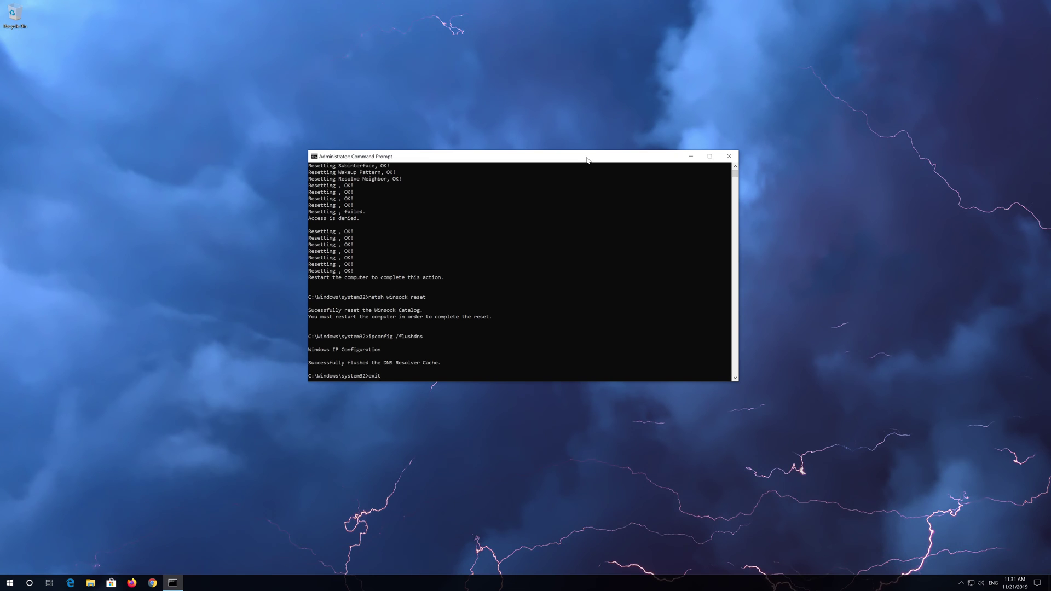
{"action": "key", "text": "Return"}
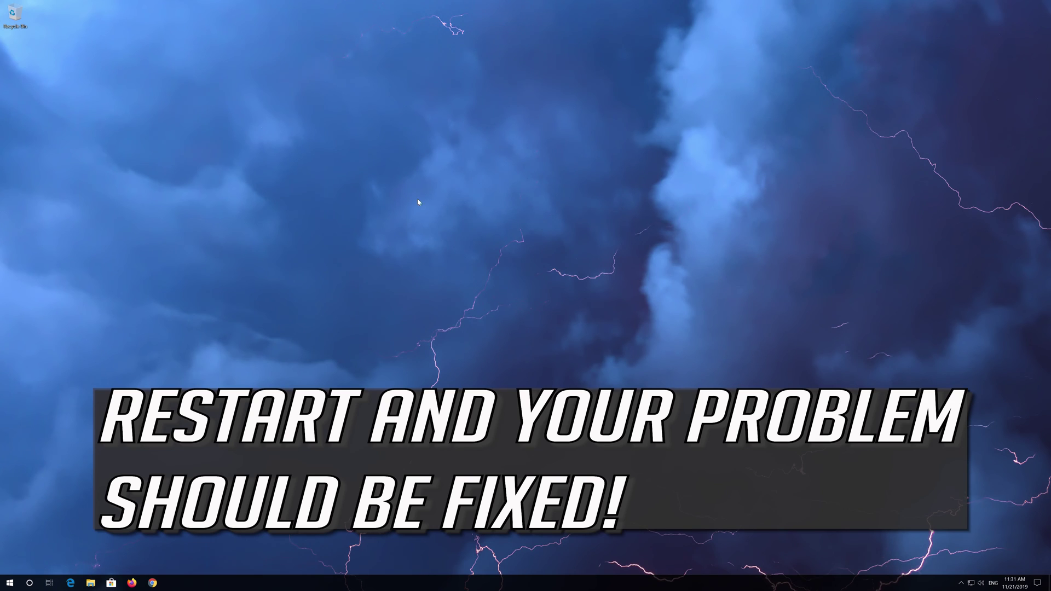
Open the Start menu's Power options to show Shut down and Restart
{"action": "left_click", "coordinate": [10, 583]}
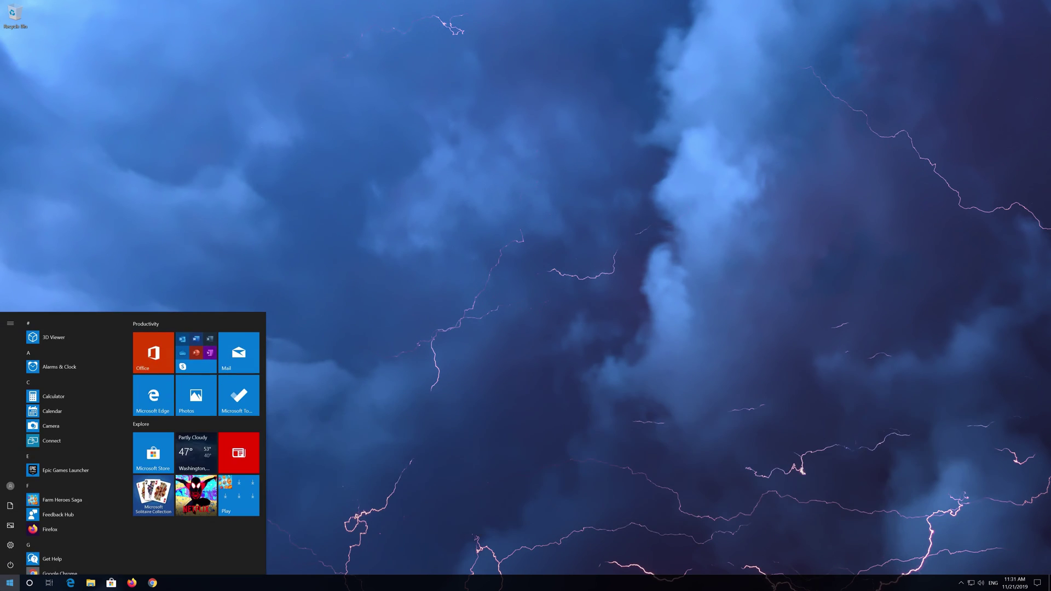
{"action": "left_click", "coordinate": [10, 566]}
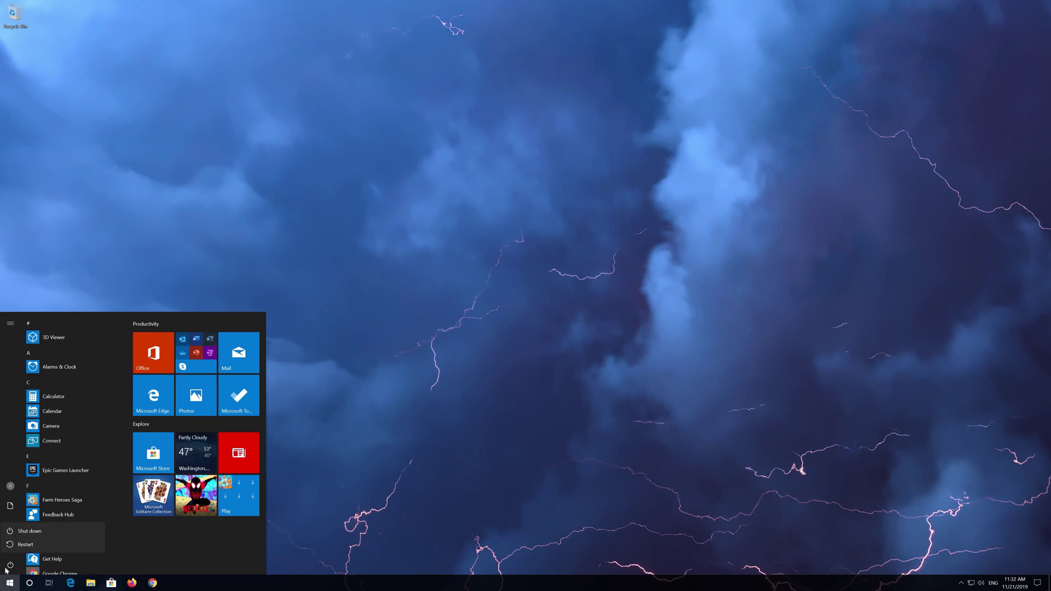